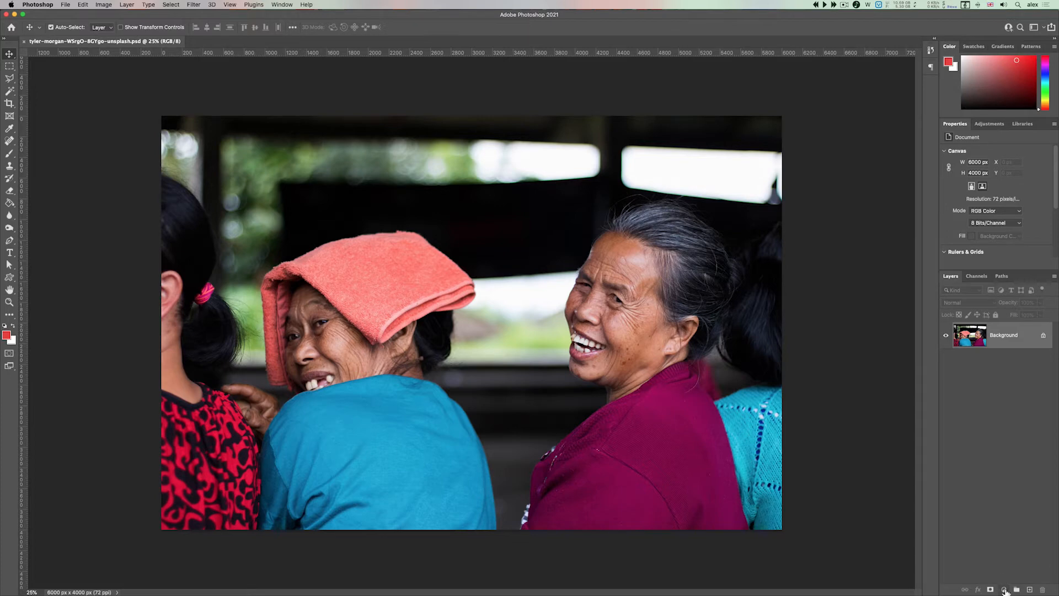
pyautogui.click(1005, 590)
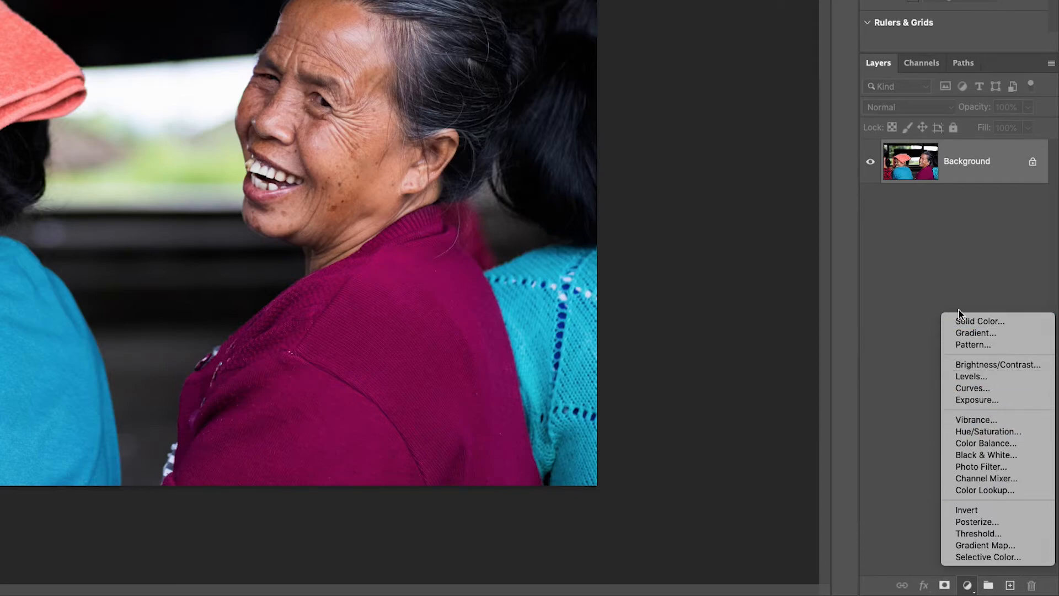
pyautogui.click(910, 299)
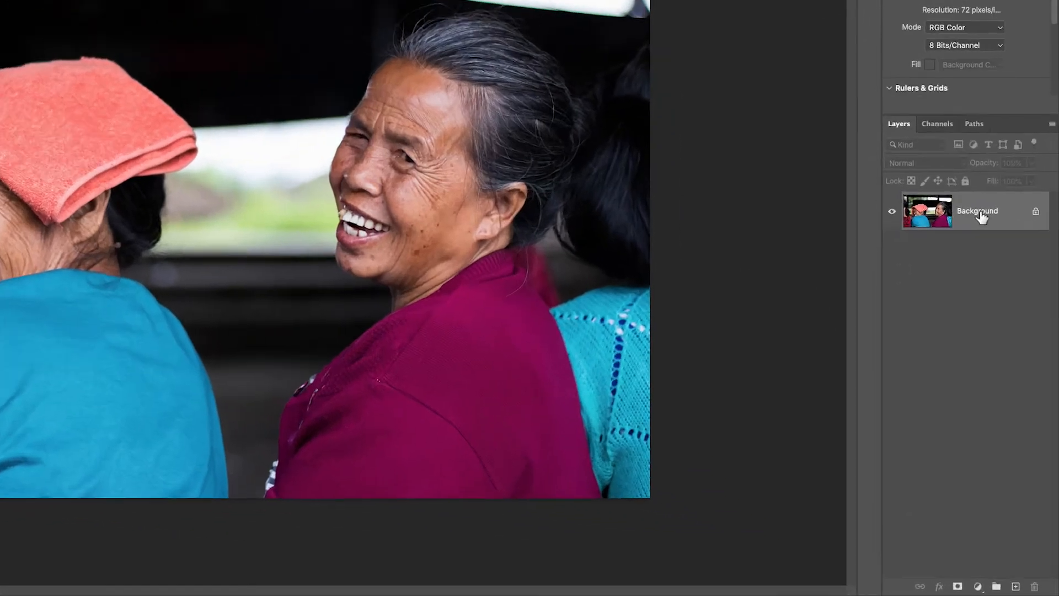
# Duplicate the Background layer and open the Replace Color adjustment on the copy, keeping the dialog clear of the woman's magenta sweater.
pyautogui.moveTo(1008, 341); pyautogui.dragTo(1010, 585)
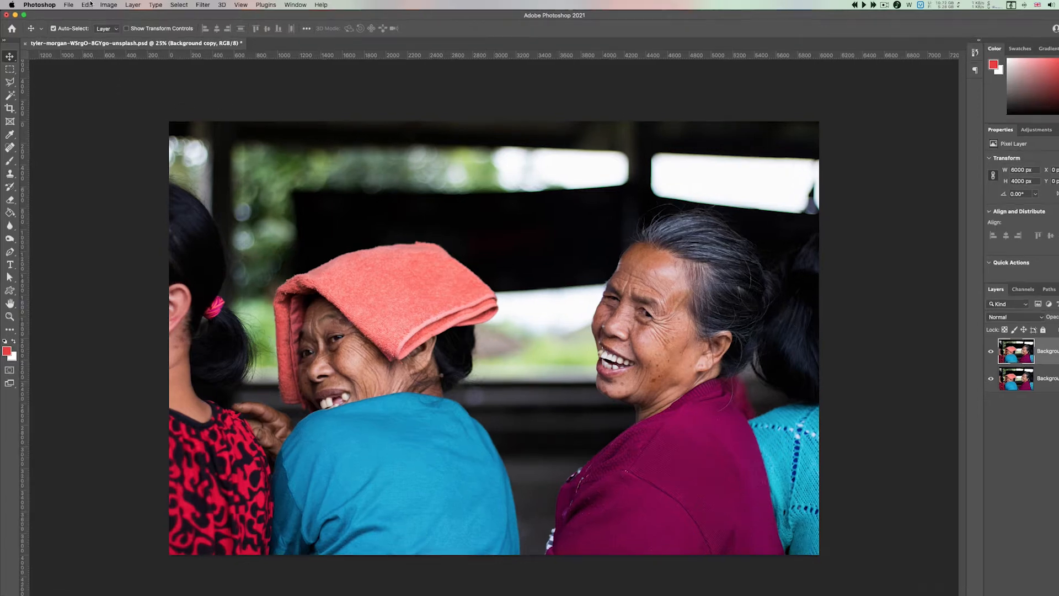
pyautogui.click(102, 5)
pyautogui.moveTo(112, 27)
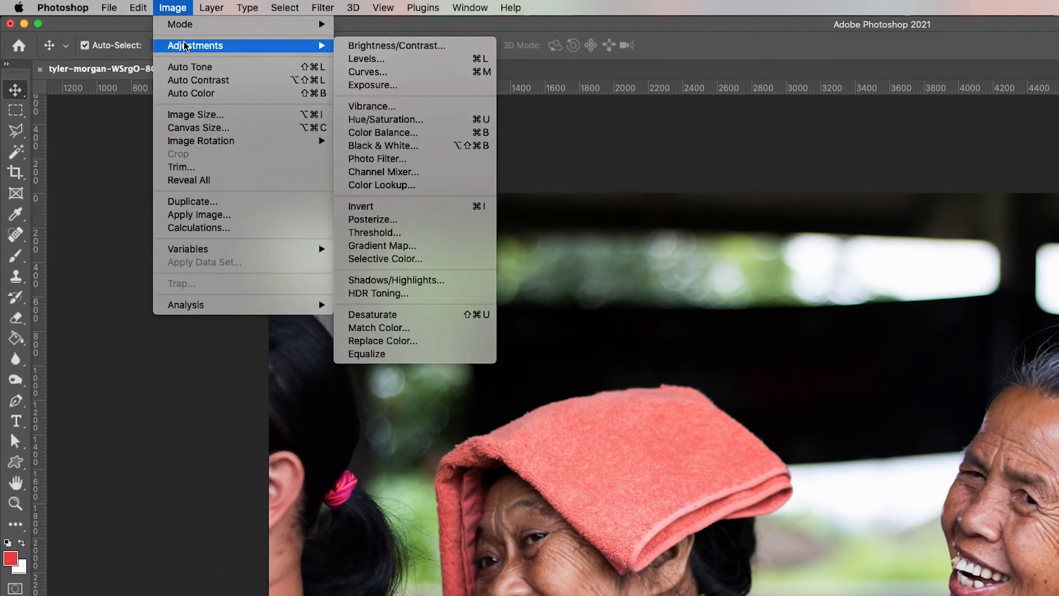
pyautogui.click(455, 346)
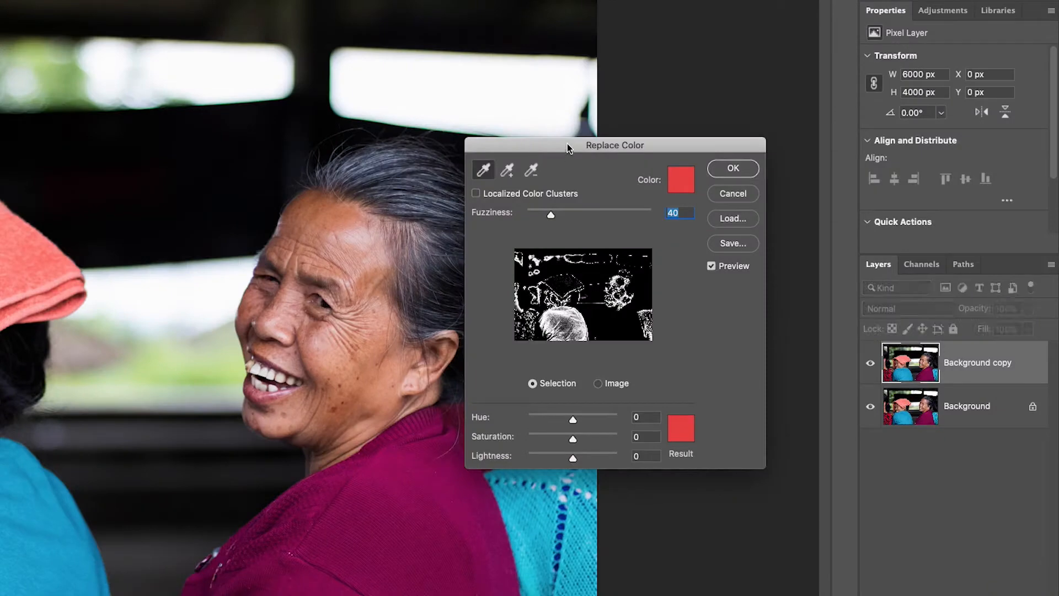
pyautogui.moveTo(567, 147); pyautogui.dragTo(573, 45)
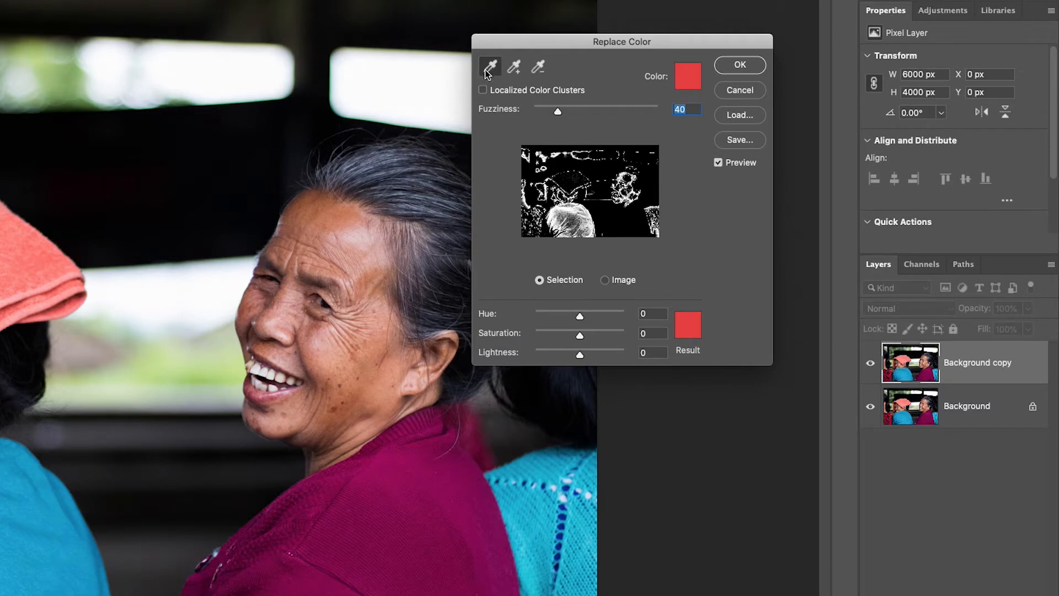
# Sample the magenta sweater as the color to replace, using a fuzziness of 34 and a hue shift of +106.
pyautogui.click(375, 534)
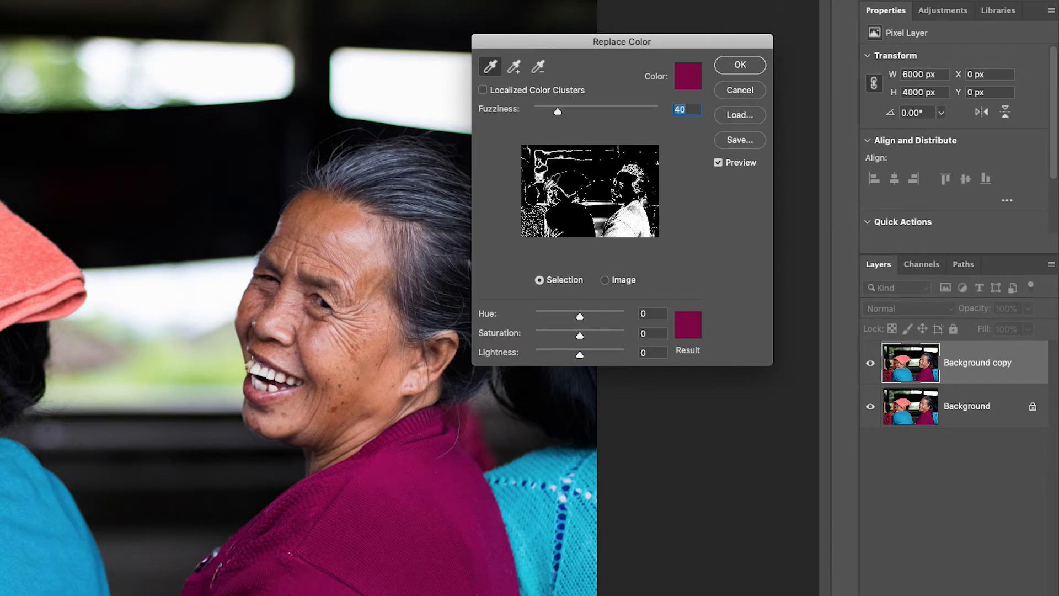
pyautogui.moveTo(558, 113)
pyautogui.mouseDown()
pyautogui.moveTo(538, 111)
pyautogui.moveTo(584, 113)
pyautogui.moveTo(556, 113)
pyautogui.mouseUp()
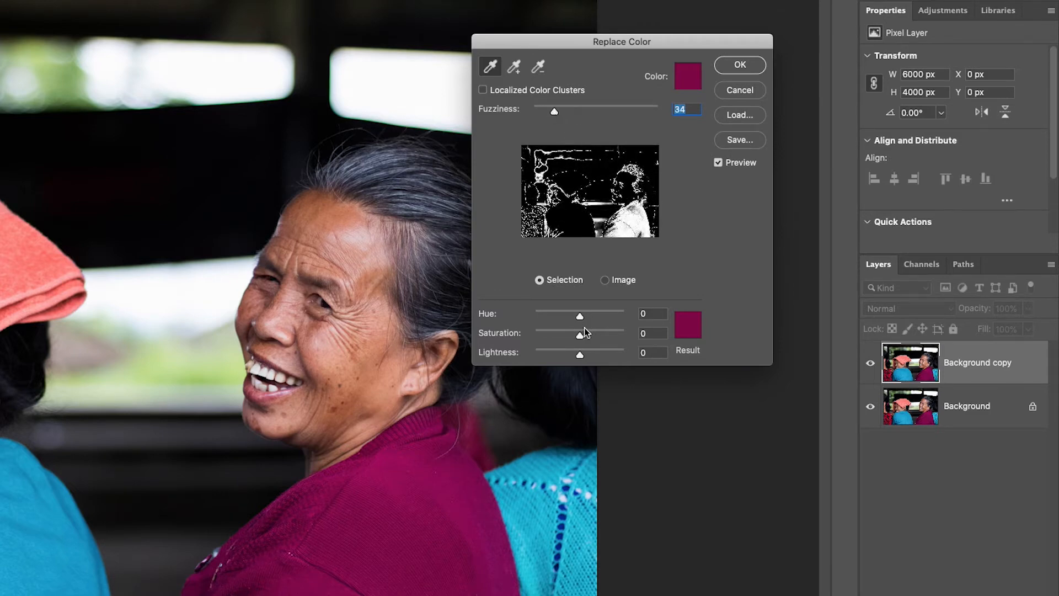
pyautogui.moveTo(580, 319); pyautogui.dragTo(596, 317)
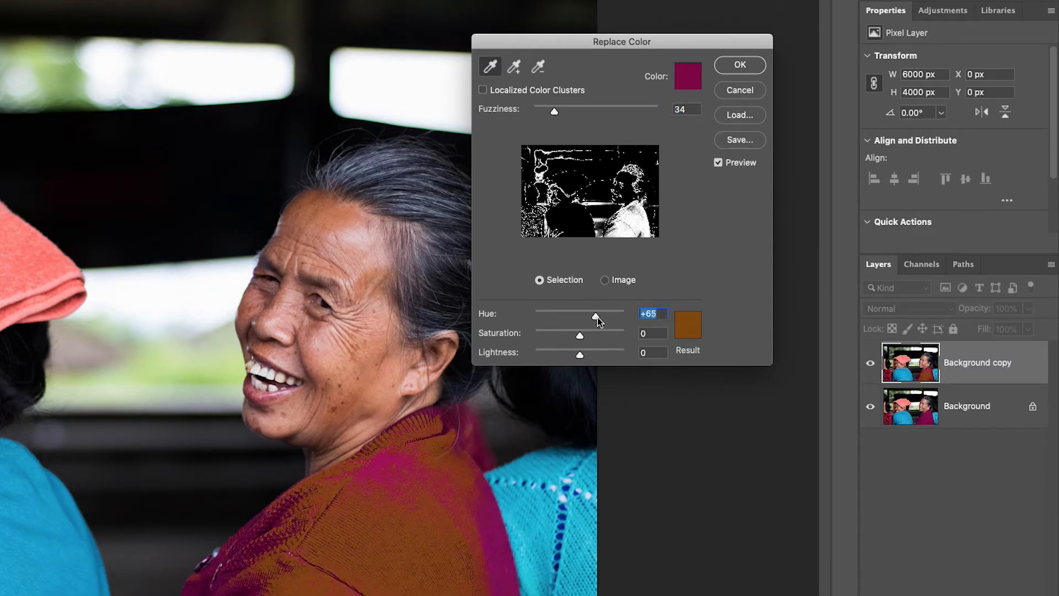
pyautogui.moveTo(598, 319); pyautogui.dragTo(606, 319)
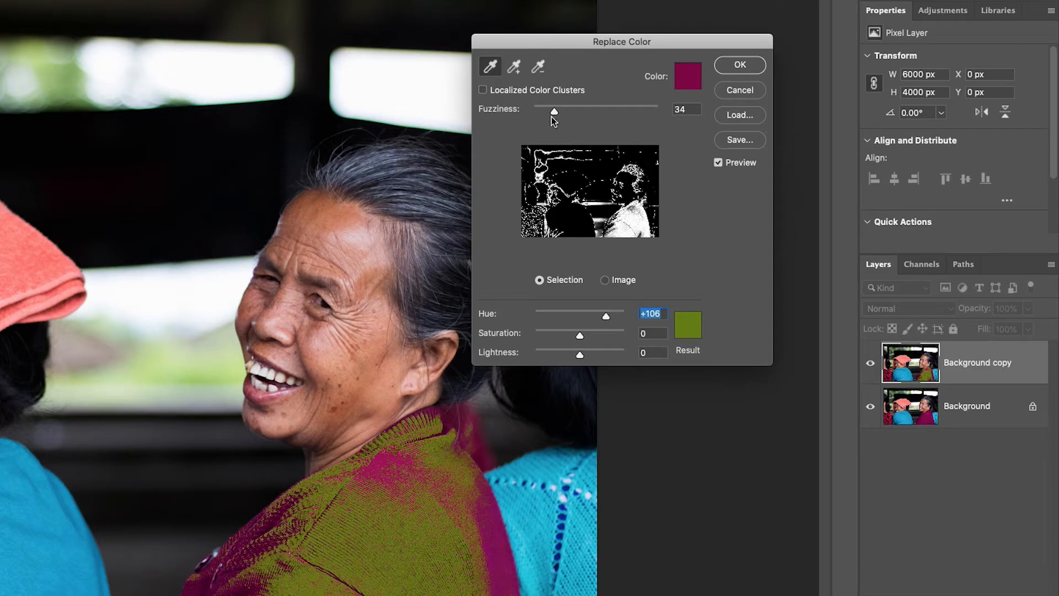
# Try a fuzziness of 85, settle on 36, and add the sweater's remaining magenta patches to the color selection.
pyautogui.moveTo(554, 112); pyautogui.dragTo(586, 112)
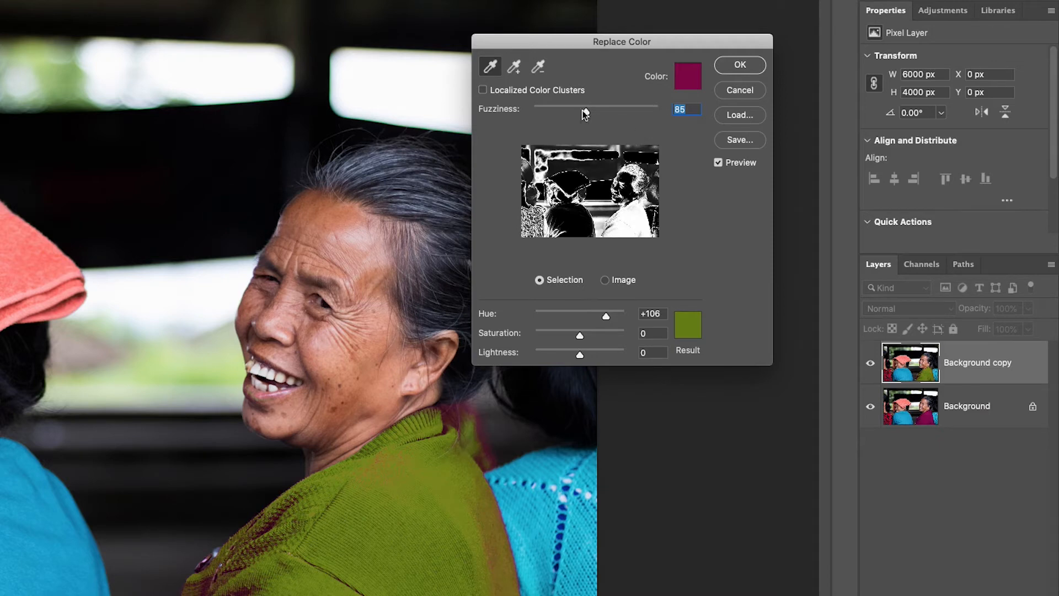
pyautogui.moveTo(586, 113); pyautogui.dragTo(555, 111)
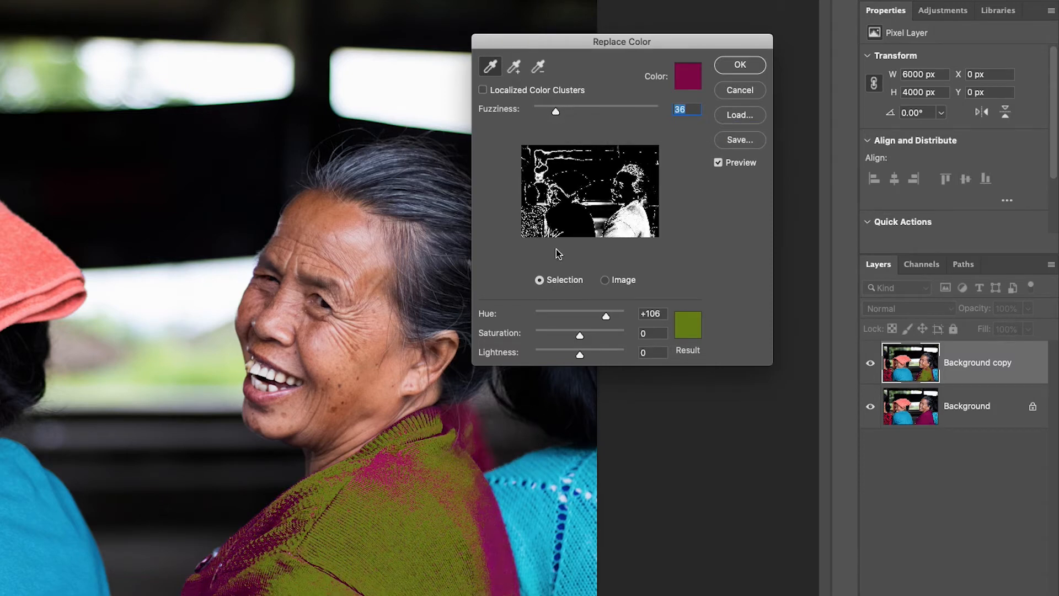
pyautogui.click(513, 69)
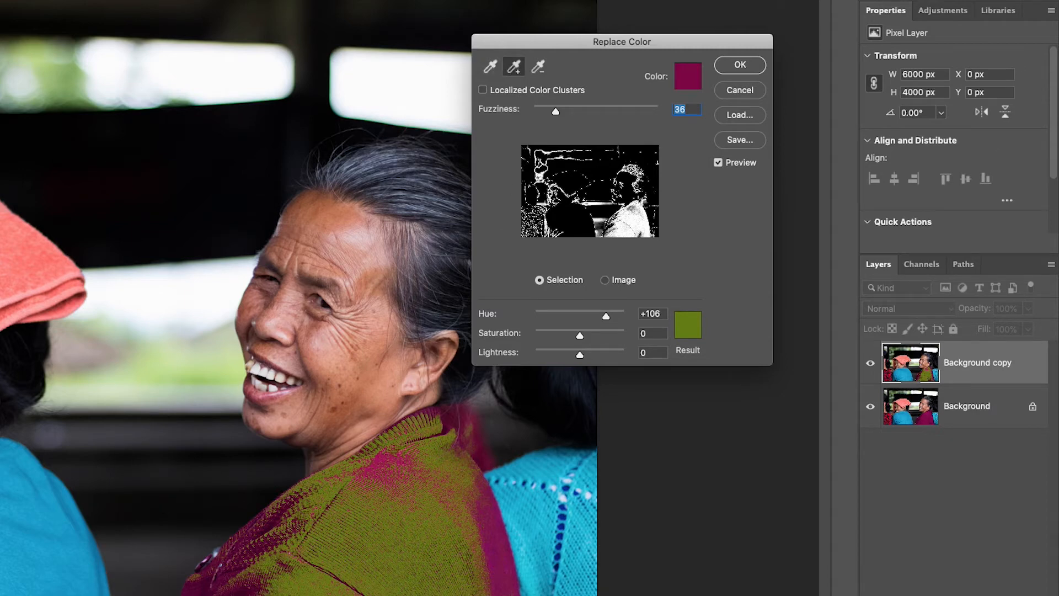
pyautogui.click(398, 504)
pyautogui.click(392, 477)
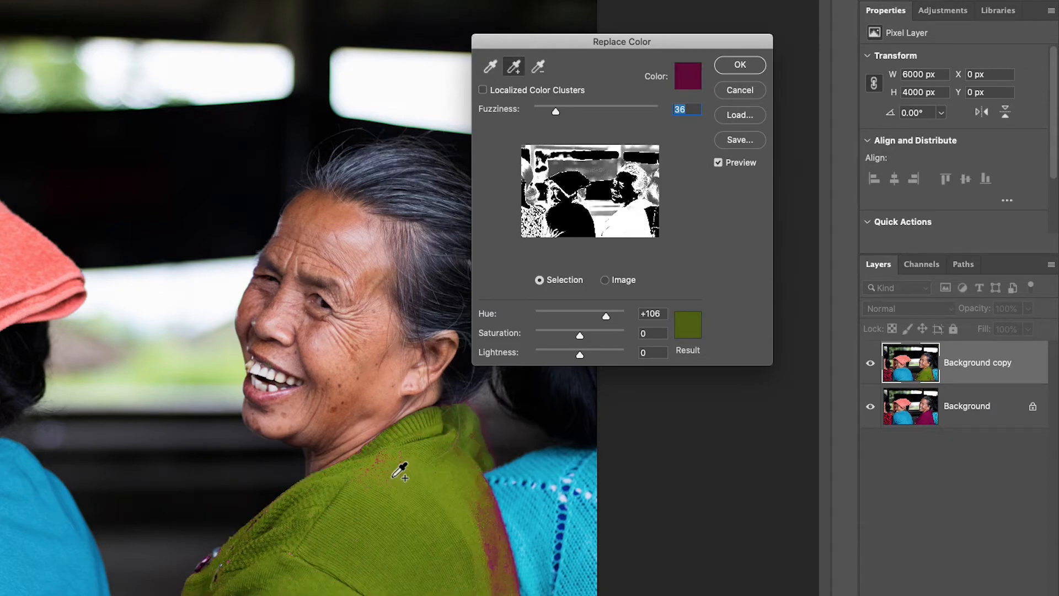
pyautogui.click(493, 554)
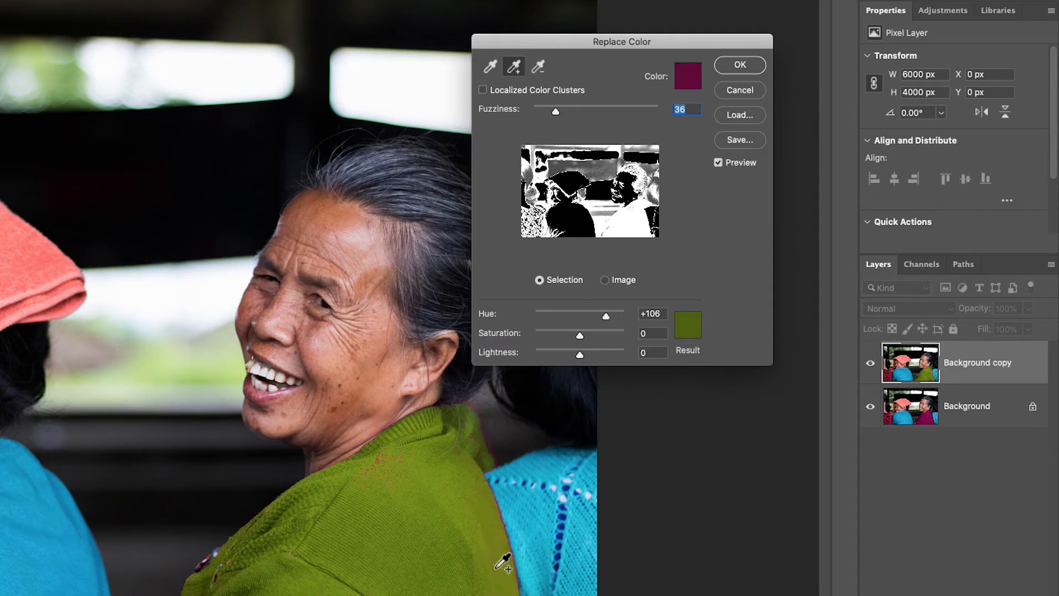
pyautogui.click(374, 479)
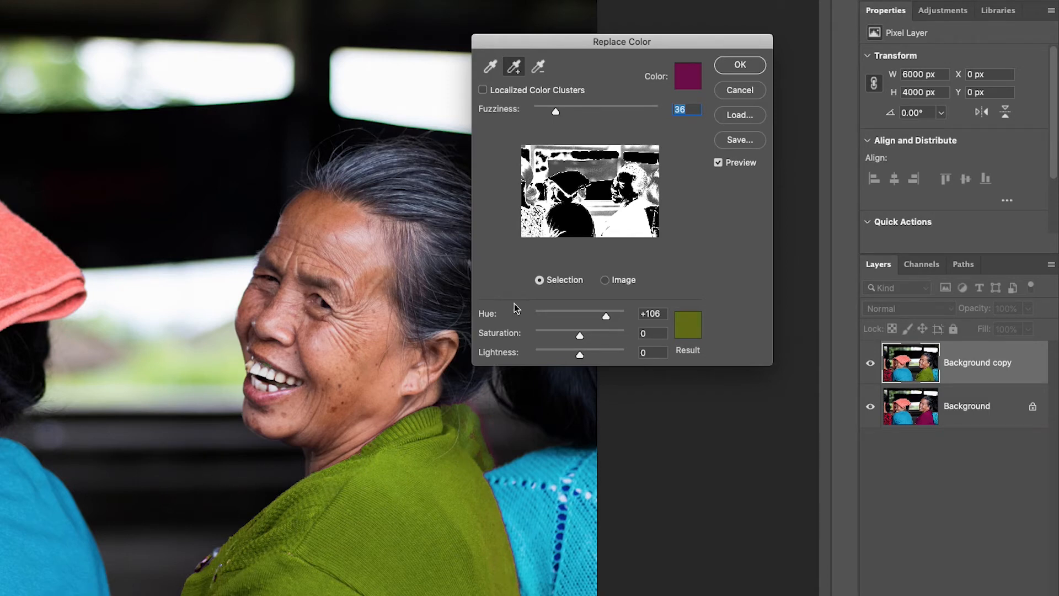
# Lower the replacement color's saturation to -33, check the image and selection previews, and apply the Replace Color adjustment.
pyautogui.moveTo(580, 336); pyautogui.dragTo(565, 336)
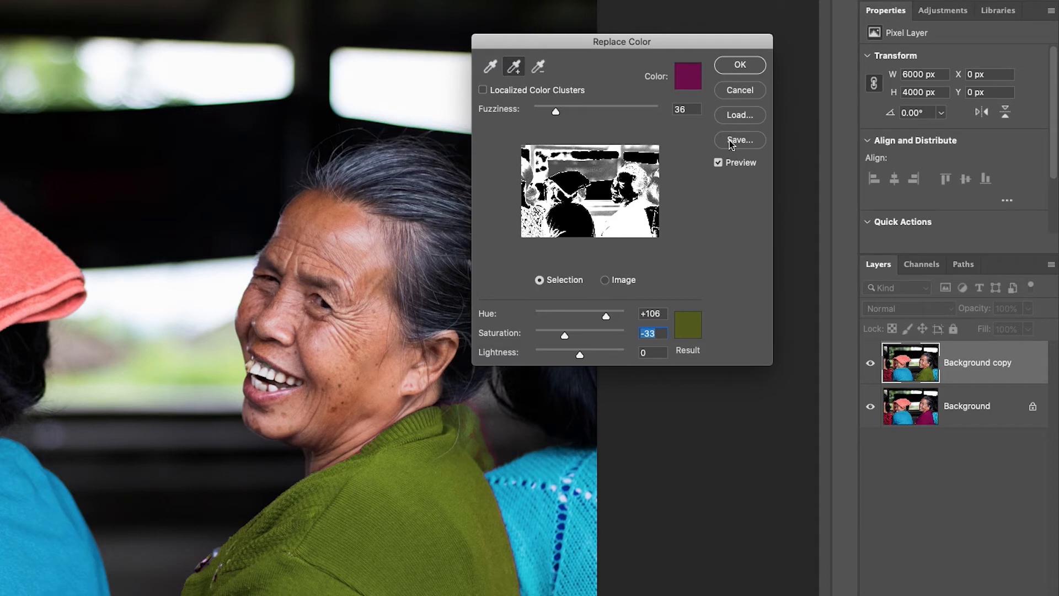
pyautogui.click(606, 281)
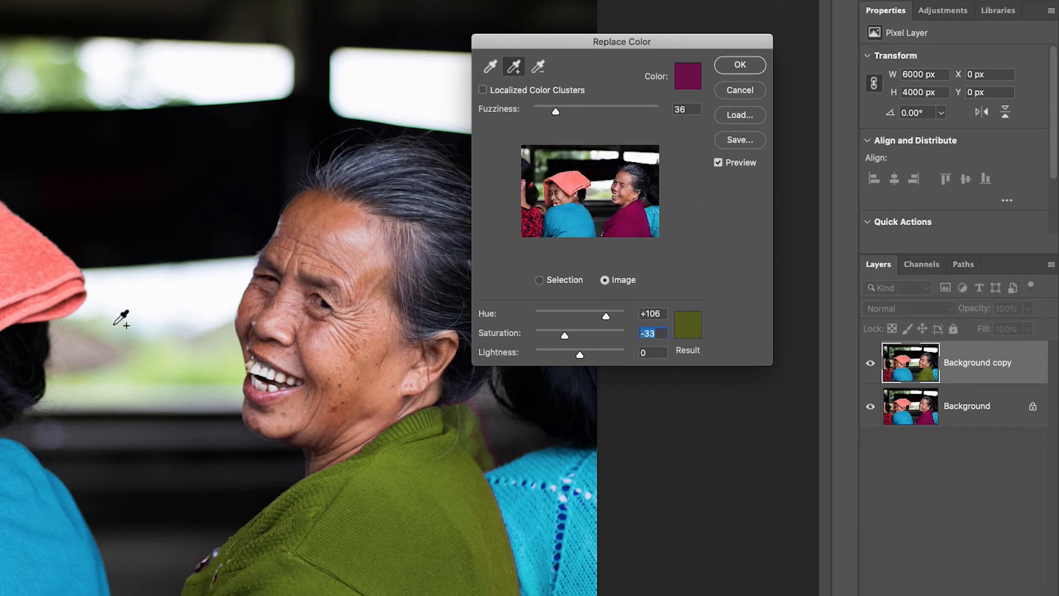
pyautogui.click(551, 283)
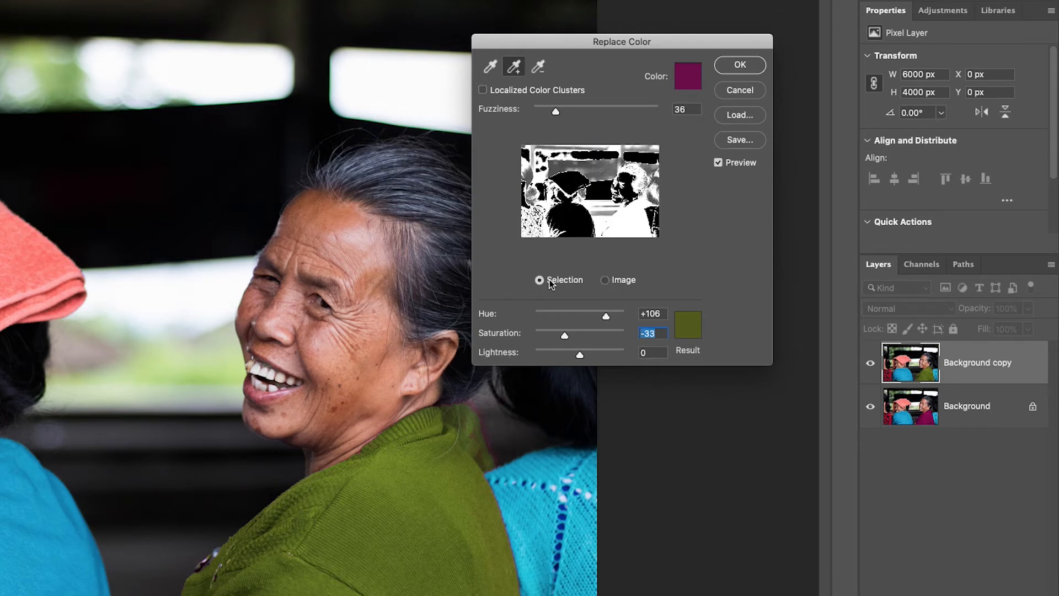
pyautogui.click(739, 65)
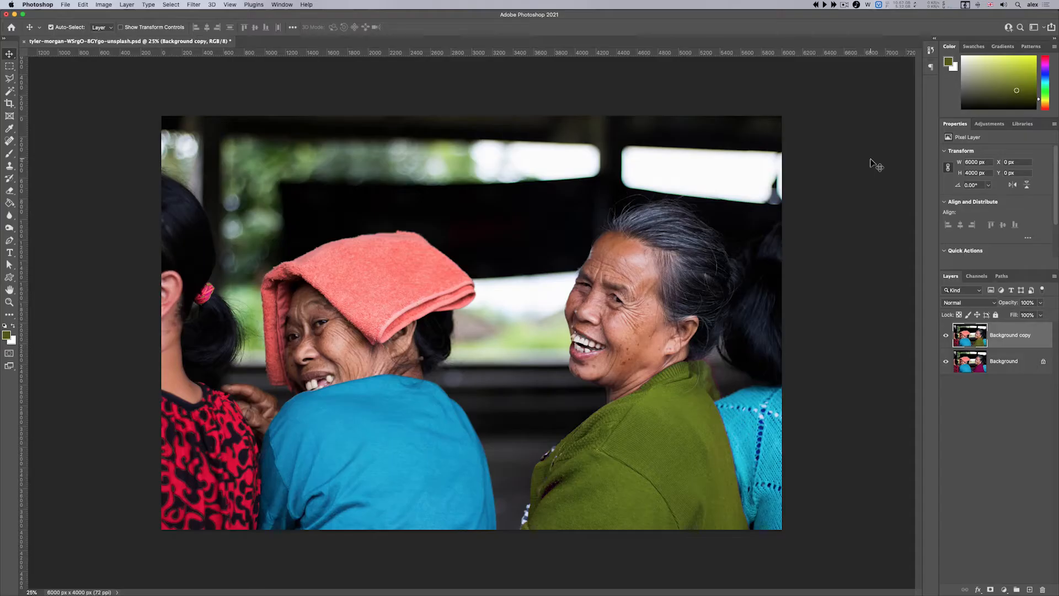
# Save the PSD document with Maximize Compatibility enabled.
pyautogui.press('super+s')
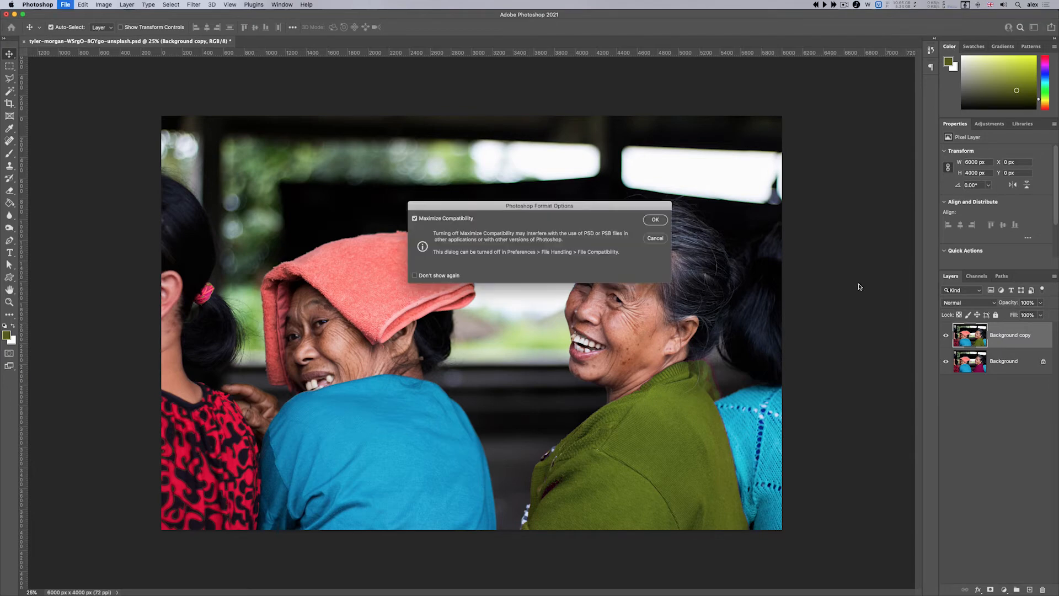
pyautogui.click(655, 220)
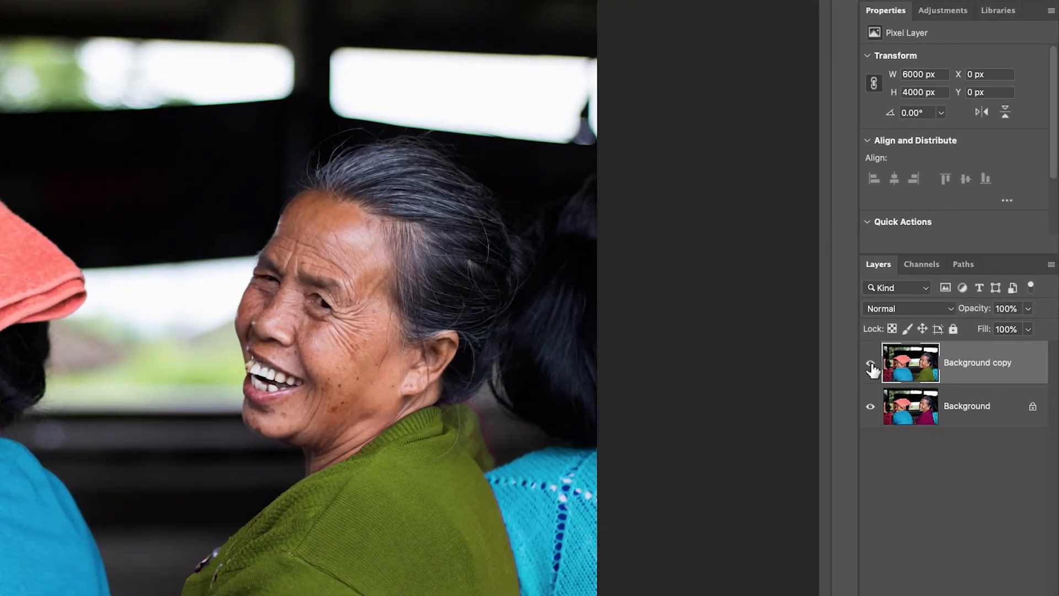
# Compare the sweater before and after by toggling the Background copy layer's visibility, and reduce that layer's opacity to 72%.
pyautogui.click(872, 369)
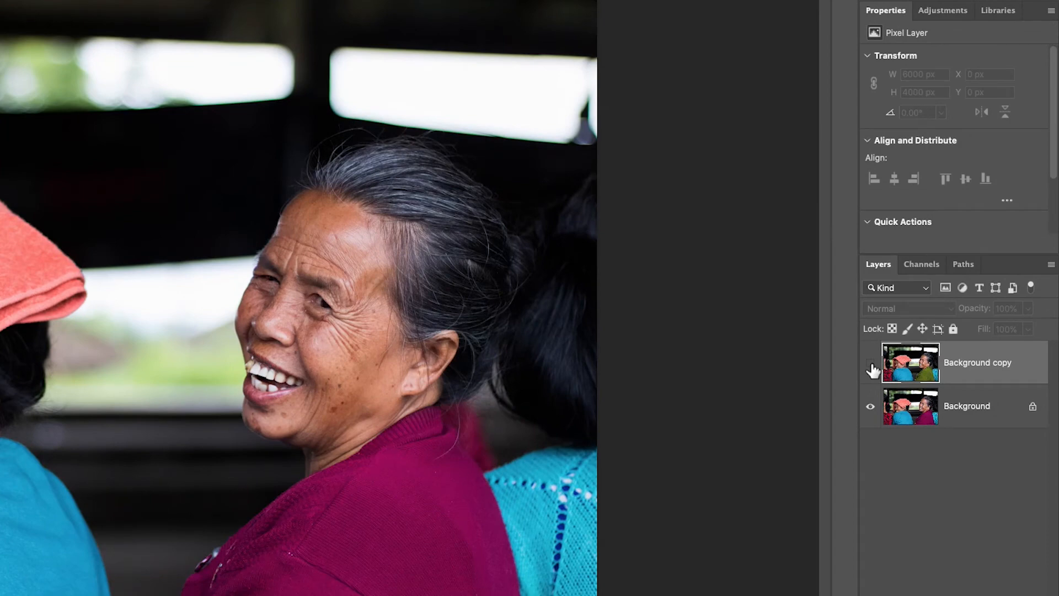
pyautogui.click(871, 369)
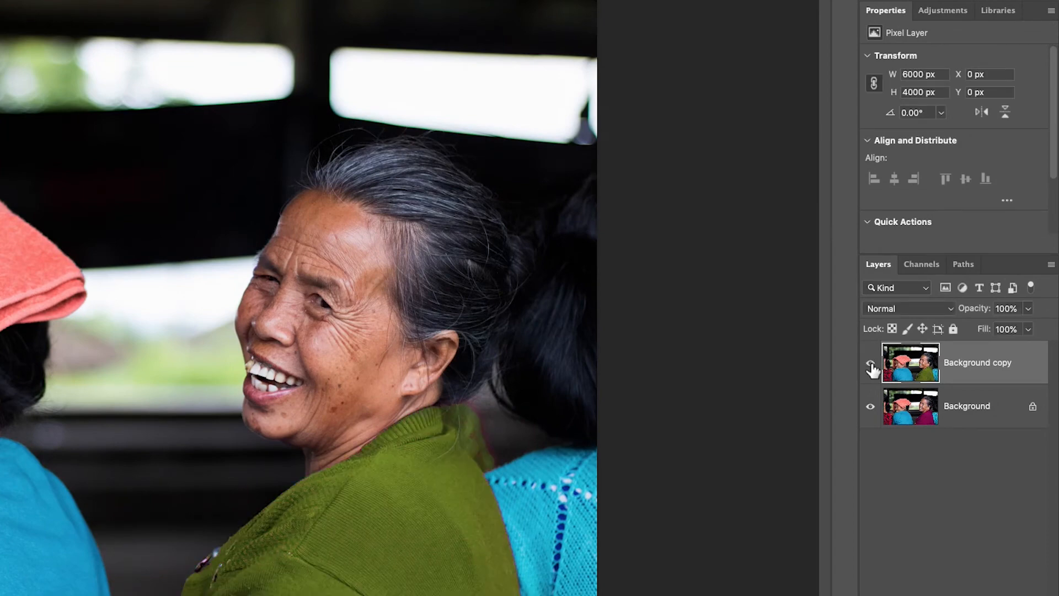
pyautogui.click(871, 368)
pyautogui.click(872, 368)
pyautogui.moveTo(986, 316); pyautogui.dragTo(968, 317)
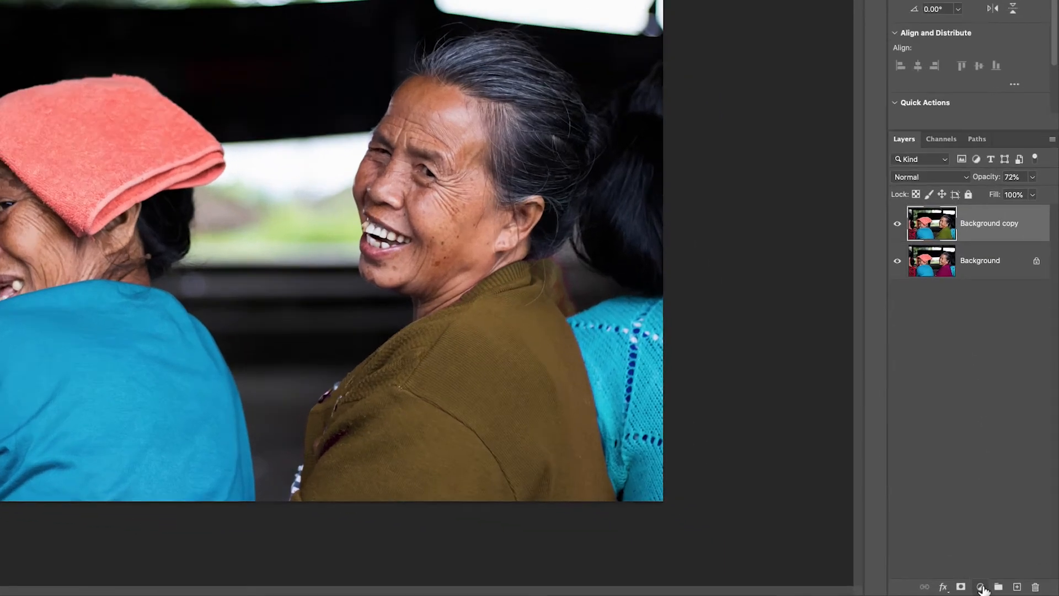
pyautogui.click(1005, 590)
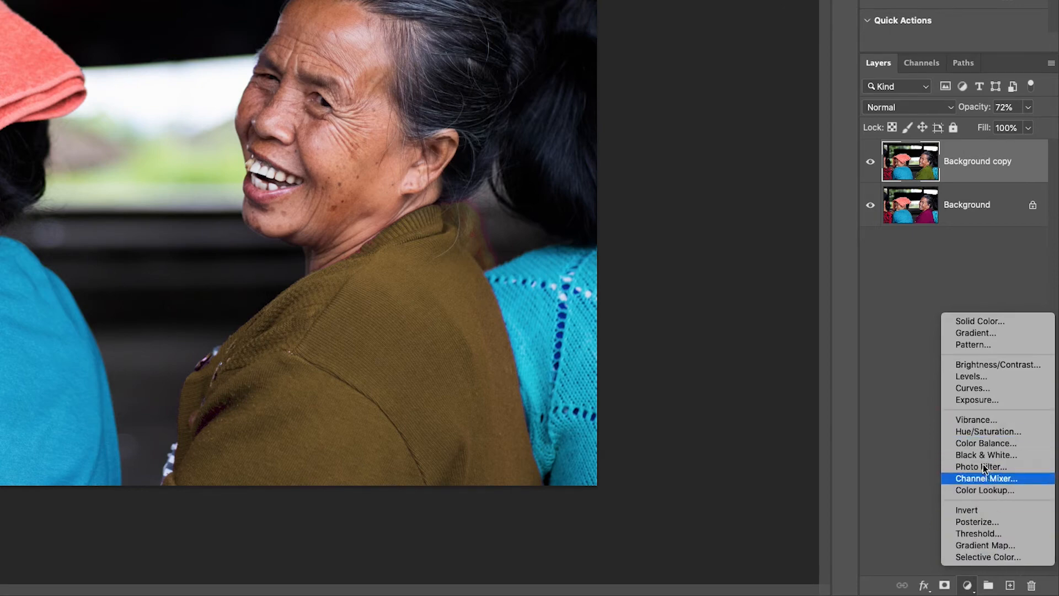
pyautogui.click(926, 336)
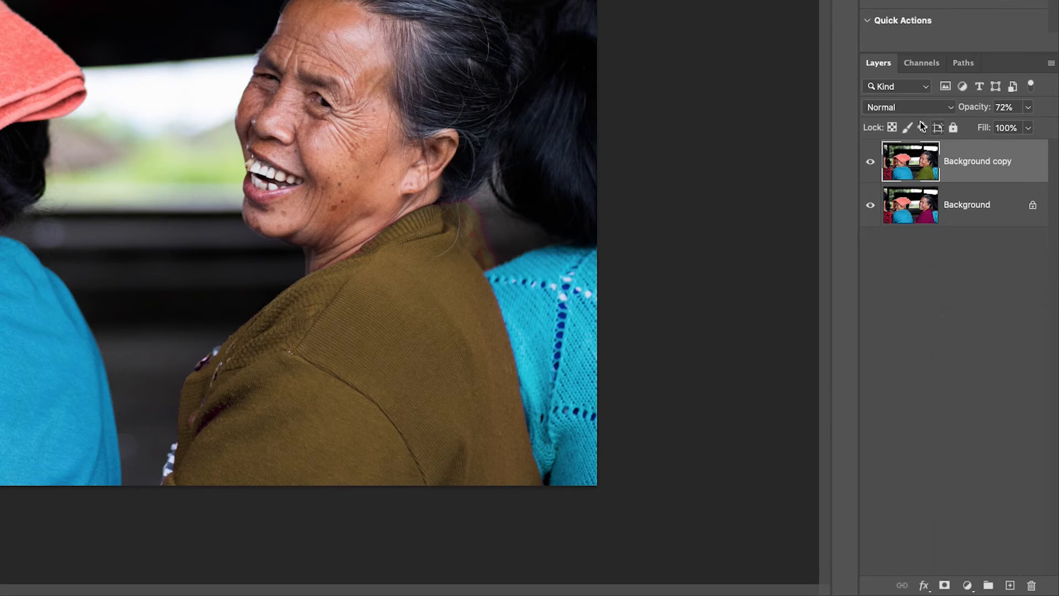
# Hide the Background copy layer and duplicate the original Background layer again.
pyautogui.click(871, 161)
pyautogui.moveTo(962, 208); pyautogui.dragTo(1006, 583)
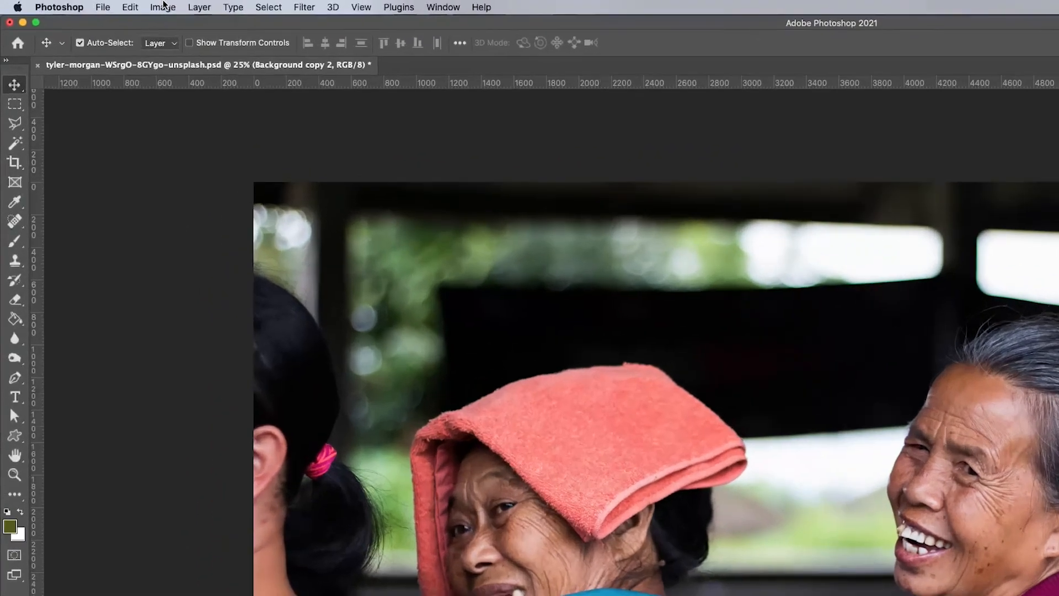
# Start Replace Color on the new duplicate layer, sample the blue shirt, and shift its hue to +56.
pyautogui.click(103, 4)
pyautogui.moveTo(113, 30)
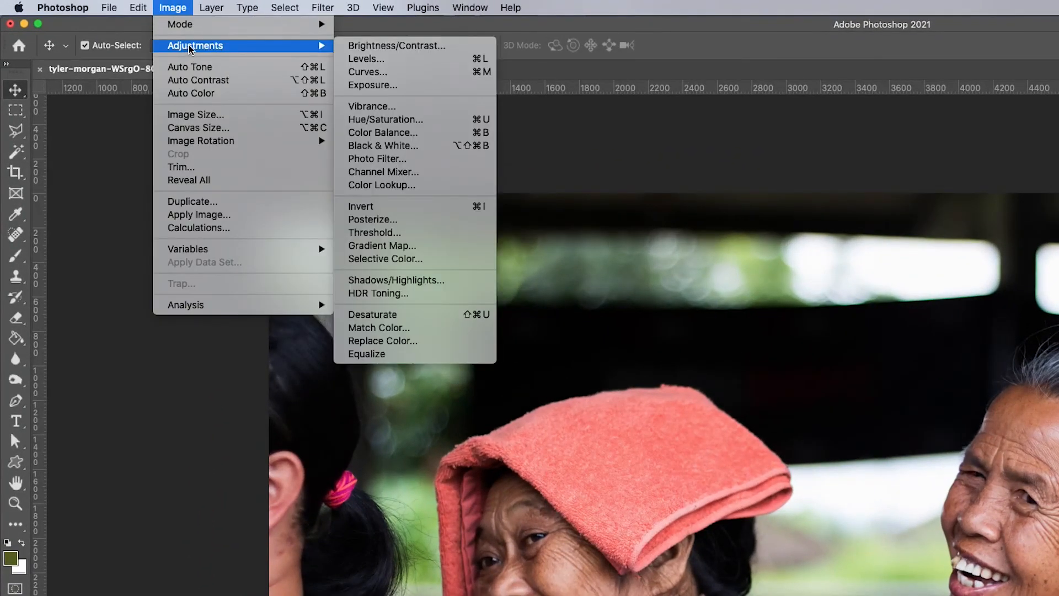
pyautogui.click(440, 341)
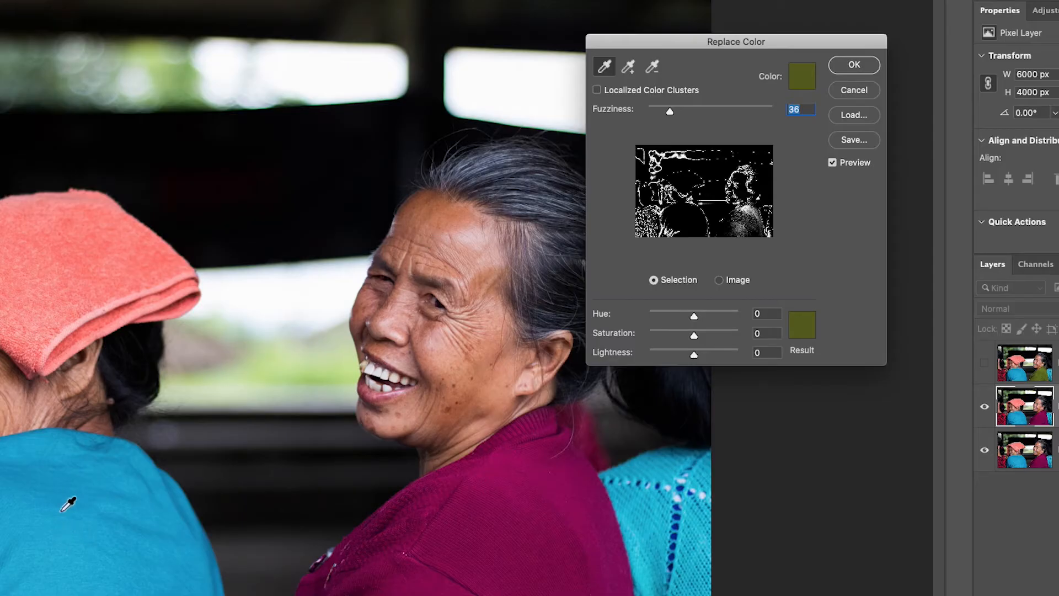
pyautogui.click(33, 510)
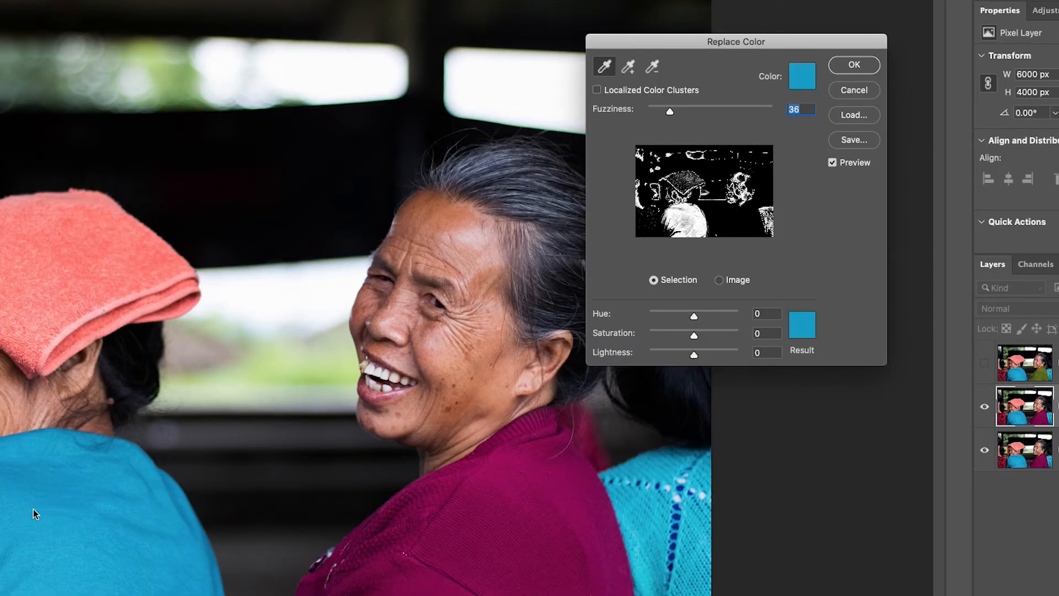
pyautogui.click(709, 314)
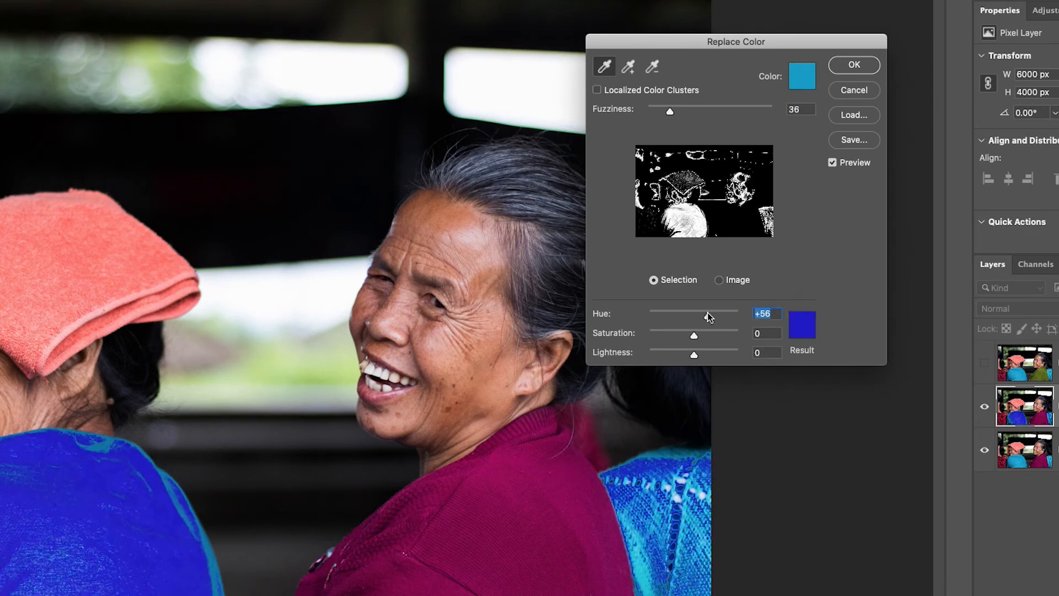
# Add the unchanged lighter and darker blue shades of the central woman's shirt to the Replace Color selection and apply the adjustment.
pyautogui.click(629, 68)
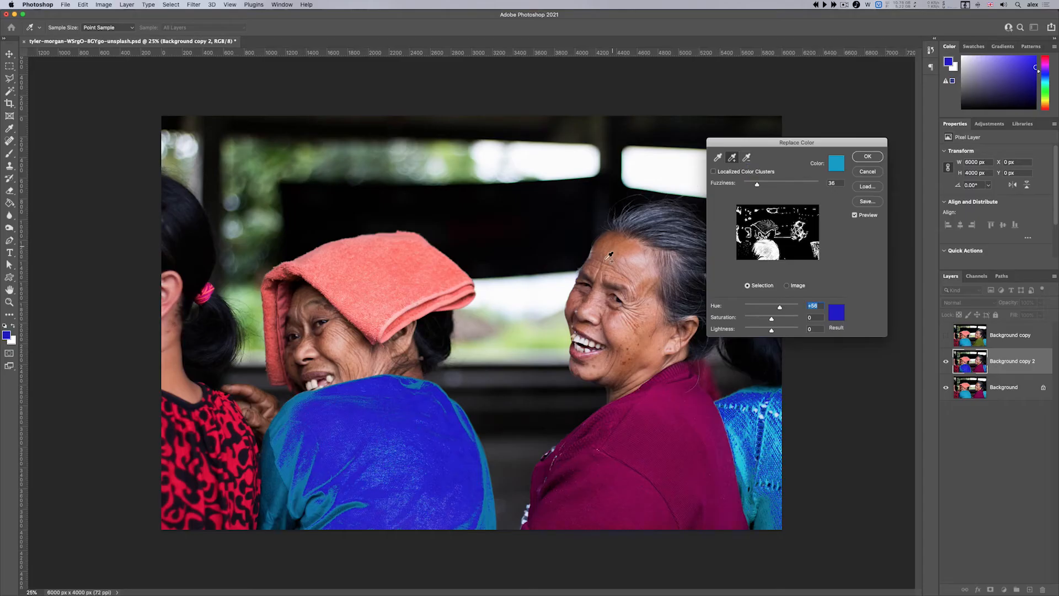
pyautogui.click(299, 459)
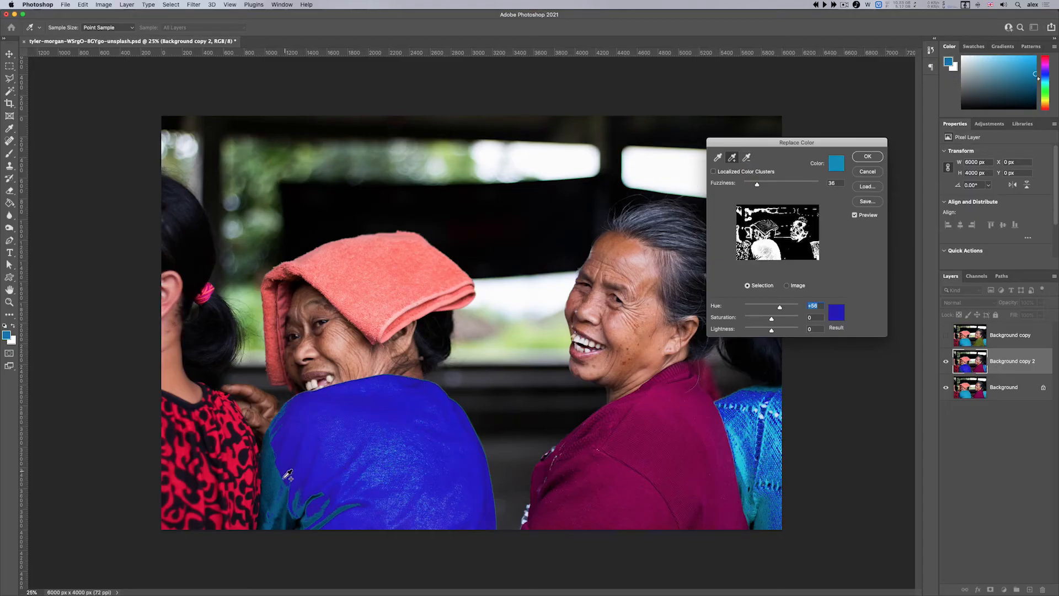
pyautogui.click(282, 483)
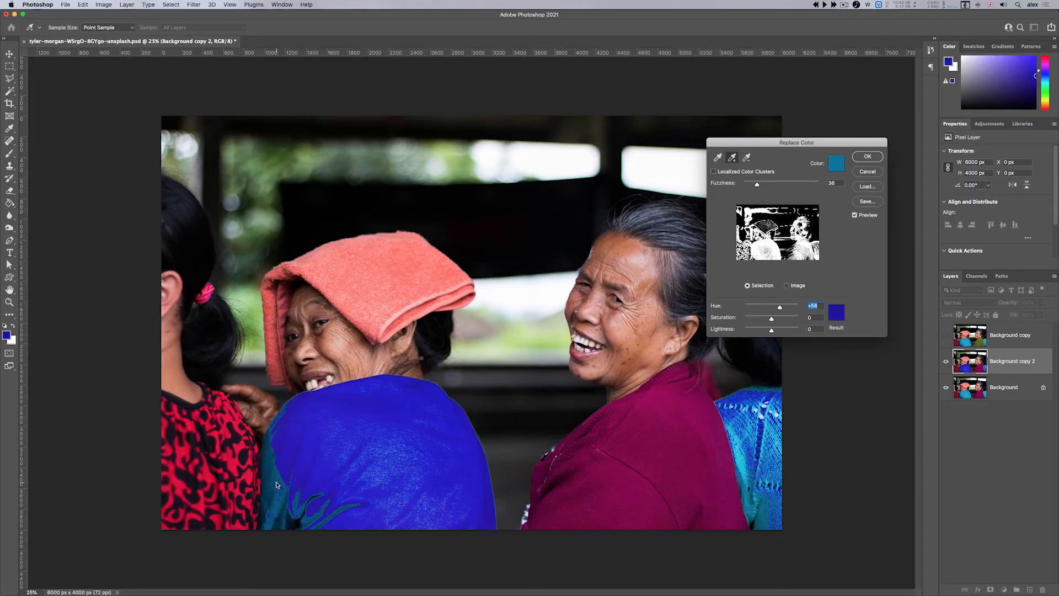
pyautogui.click(284, 516)
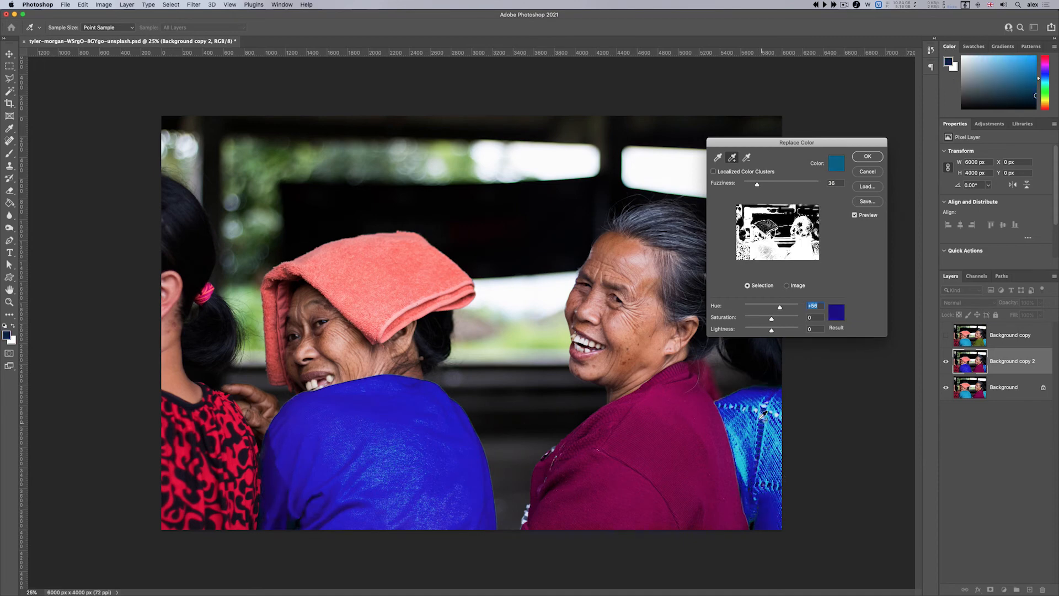
pyautogui.click(395, 462)
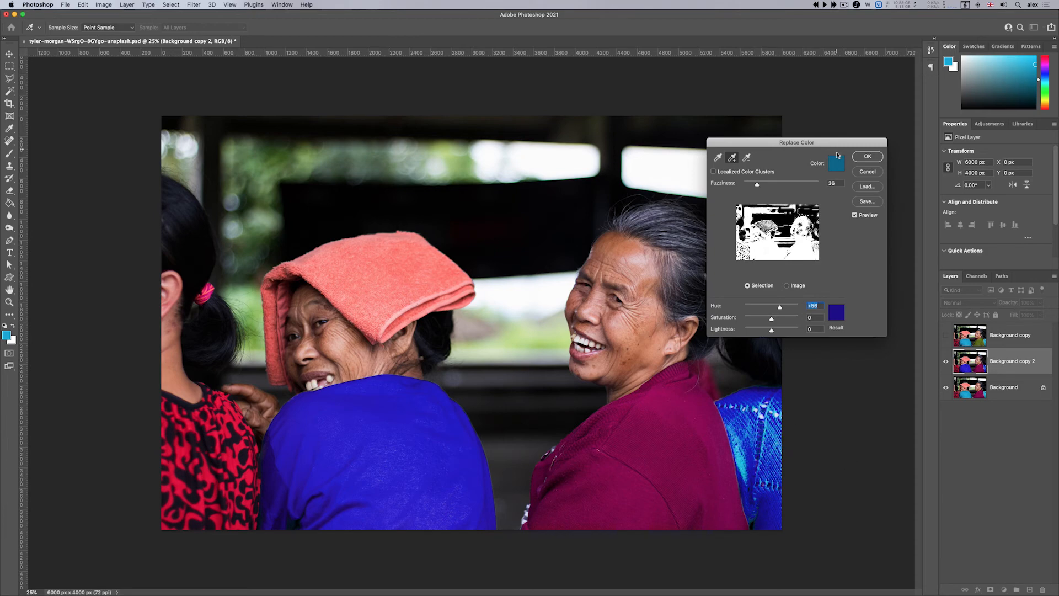
pyautogui.click(874, 158)
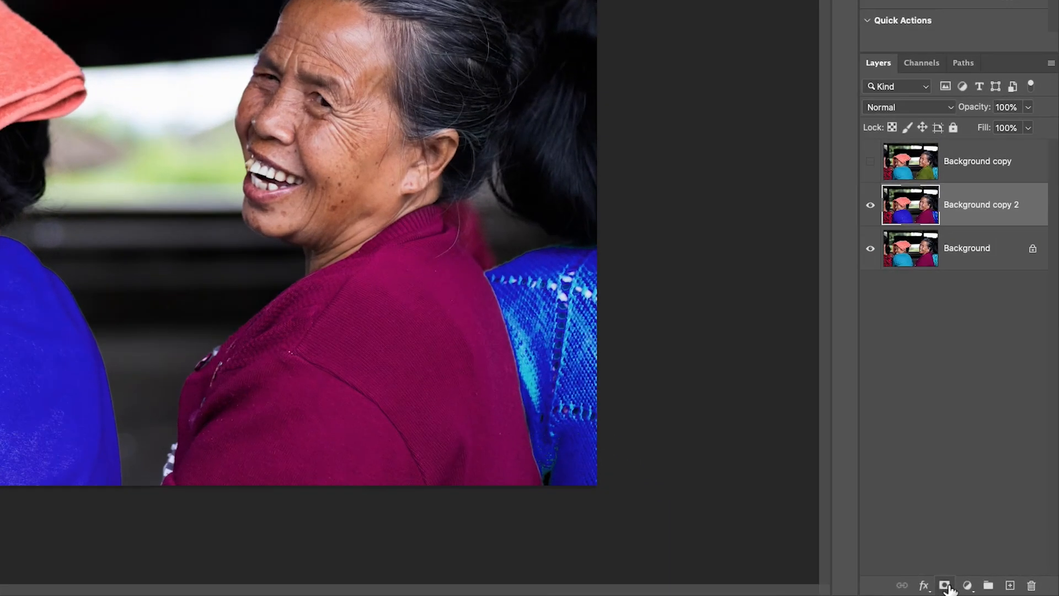
# Add a layer mask to Background copy 2 and paint black with a 500-pixel brush over the knitted top at the photo's right edge.
pyautogui.click(991, 589)
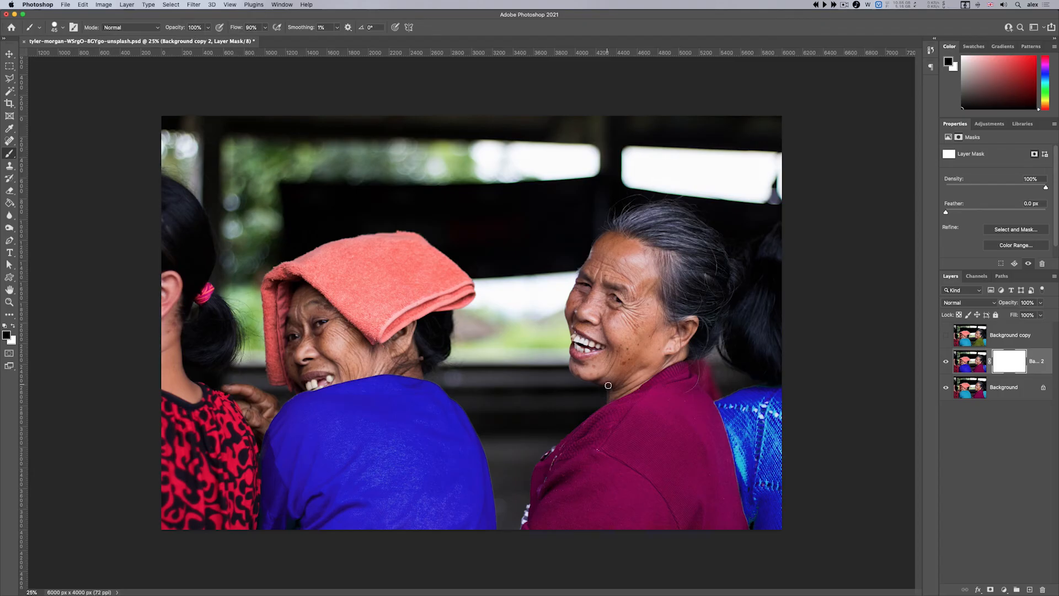
pyautogui.press(']')
pyautogui.press(']')
pyautogui.press(']')
pyautogui.press(']')
pyautogui.press(']')
pyautogui.press(']')
pyautogui.press(']')
pyautogui.press(']')
pyautogui.press(']')
pyautogui.press(']')
pyautogui.press(']')
pyautogui.press(']')
pyautogui.moveTo(747, 366)
pyautogui.mouseDown()
pyautogui.moveTo(747, 492)
pyautogui.moveTo(784, 423)
pyautogui.moveTo(780, 410)
pyautogui.moveTo(752, 503)
pyautogui.mouseUp()
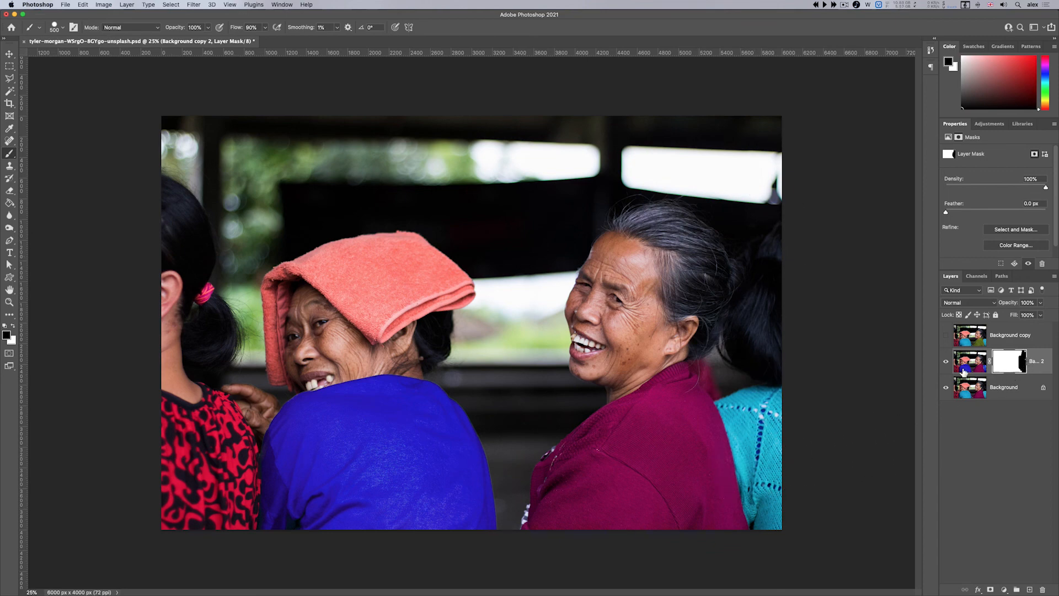
pyautogui.moveTo(442, 468); pyautogui.dragTo(535, 477)
pyautogui.click(104, 4)
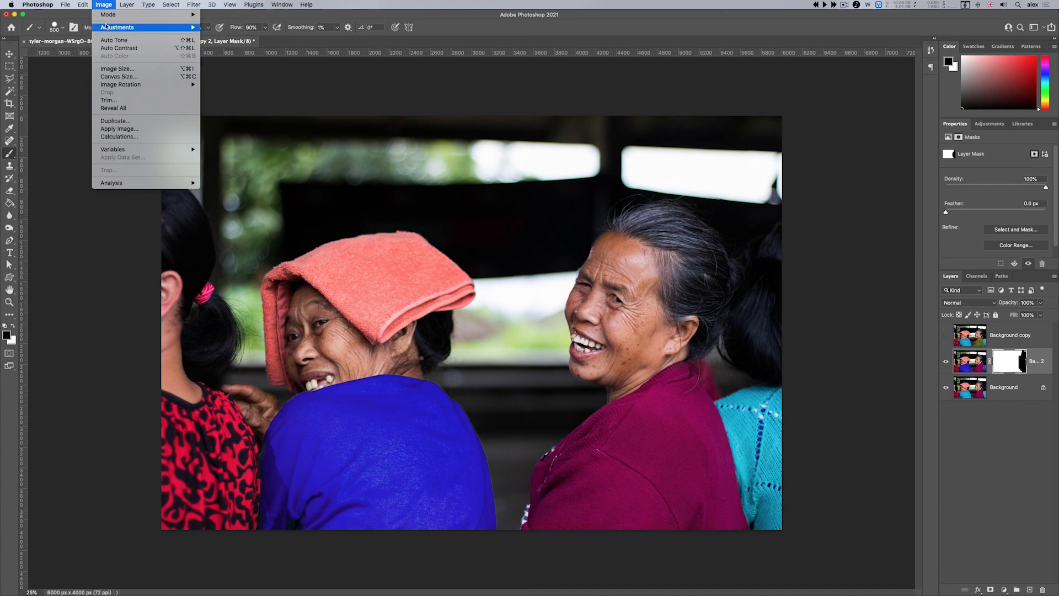
pyautogui.moveTo(109, 27)
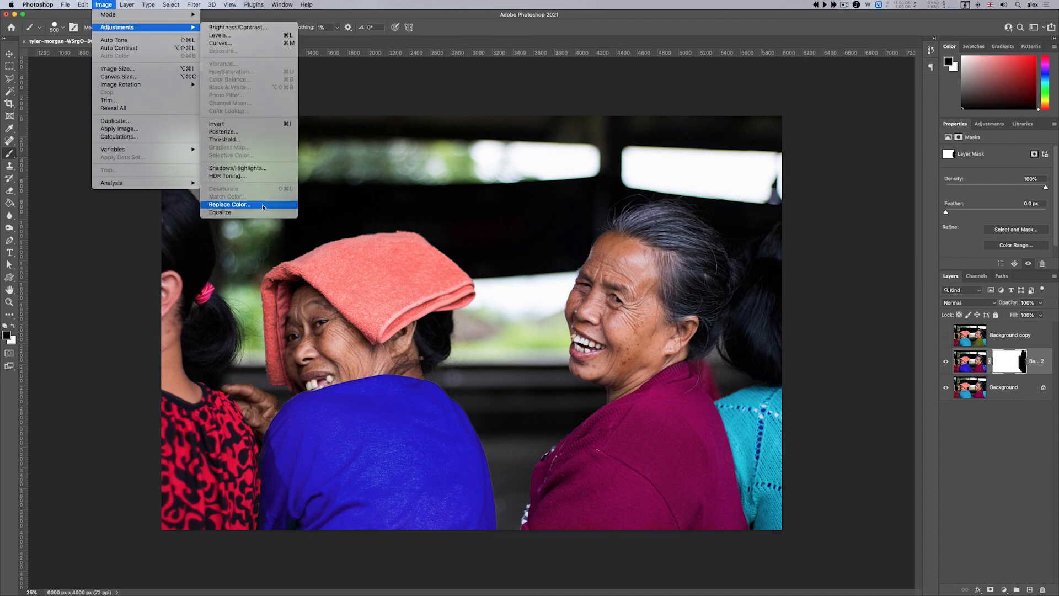
pyautogui.click(409, 113)
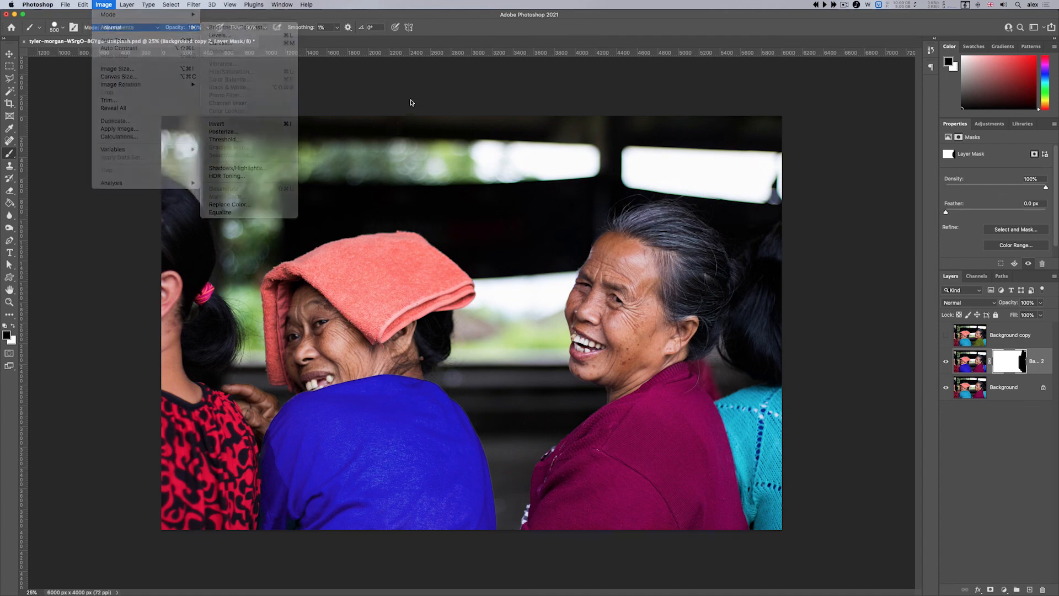